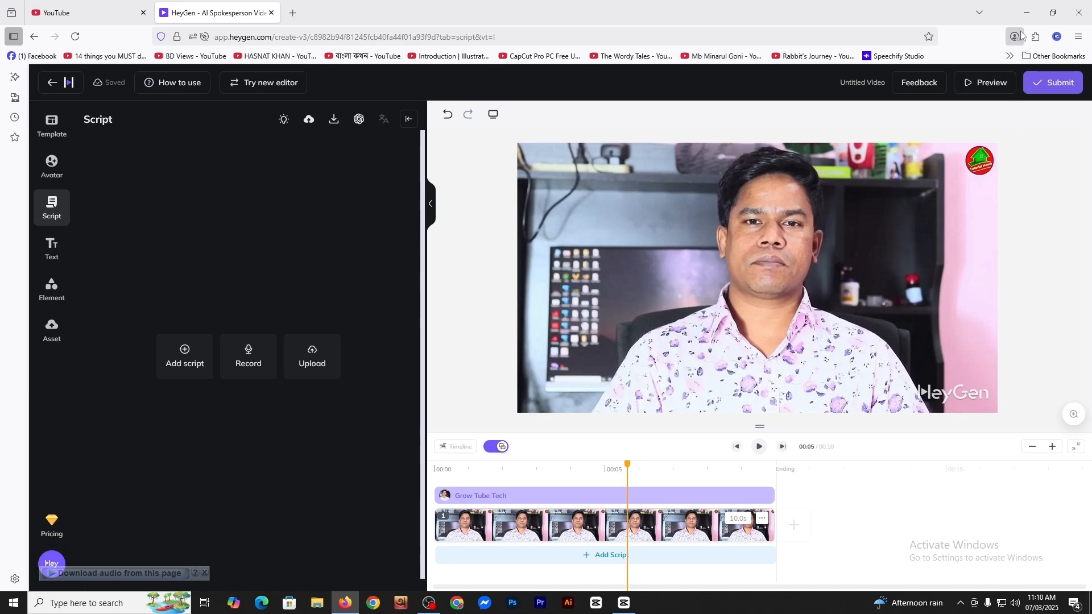
Minimize the open browser, video editor and recorder windows, and switch back to OBS Studio.
{"action": "left_click", "coordinate": [1027, 13]}
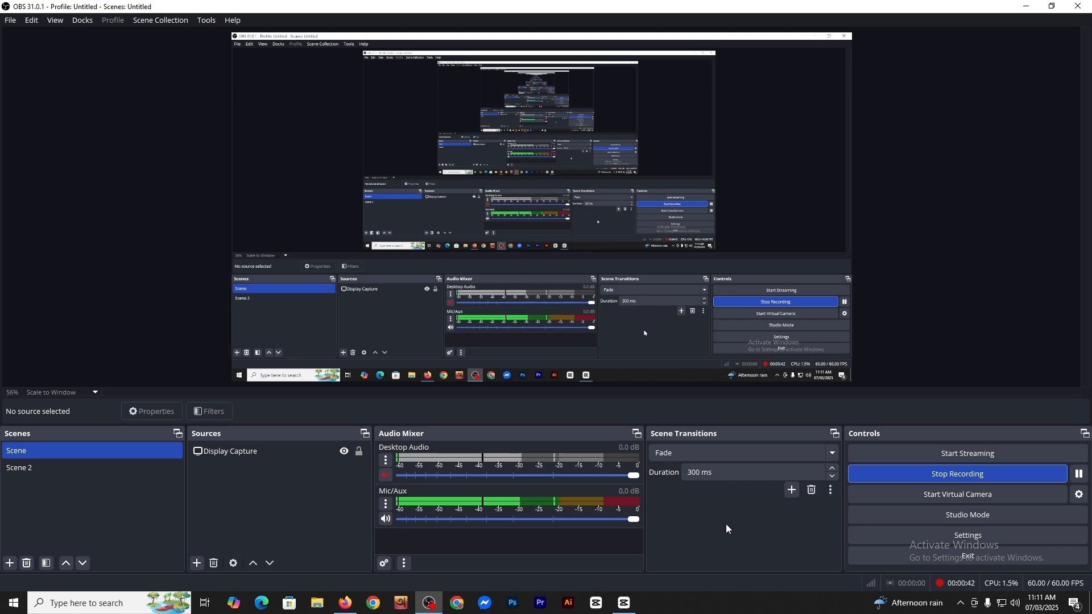
{"action": "left_click", "coordinate": [1029, 9]}
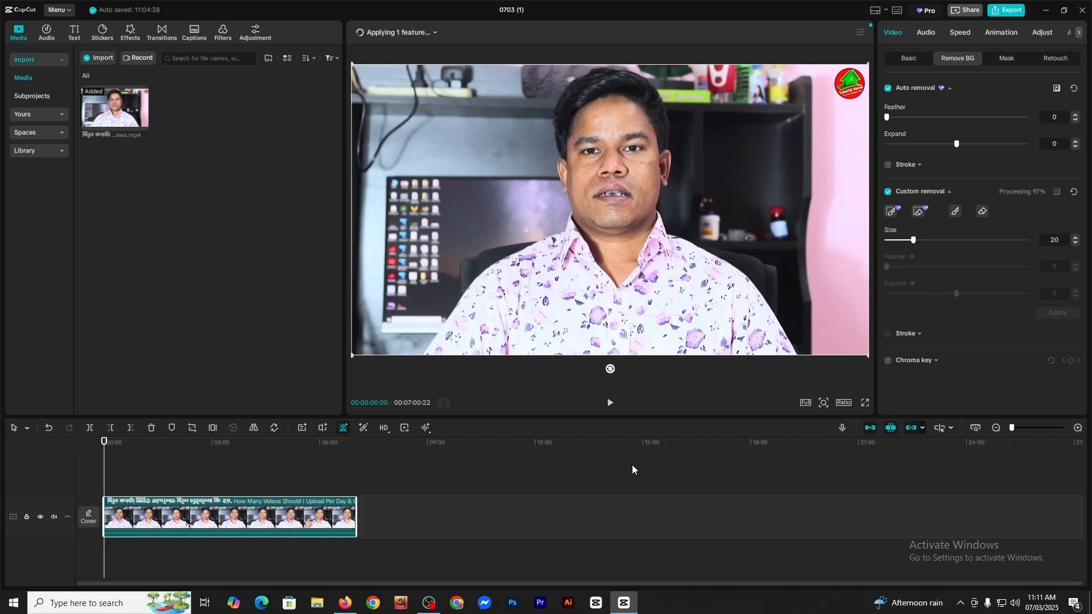
{"action": "left_click", "coordinate": [1045, 9]}
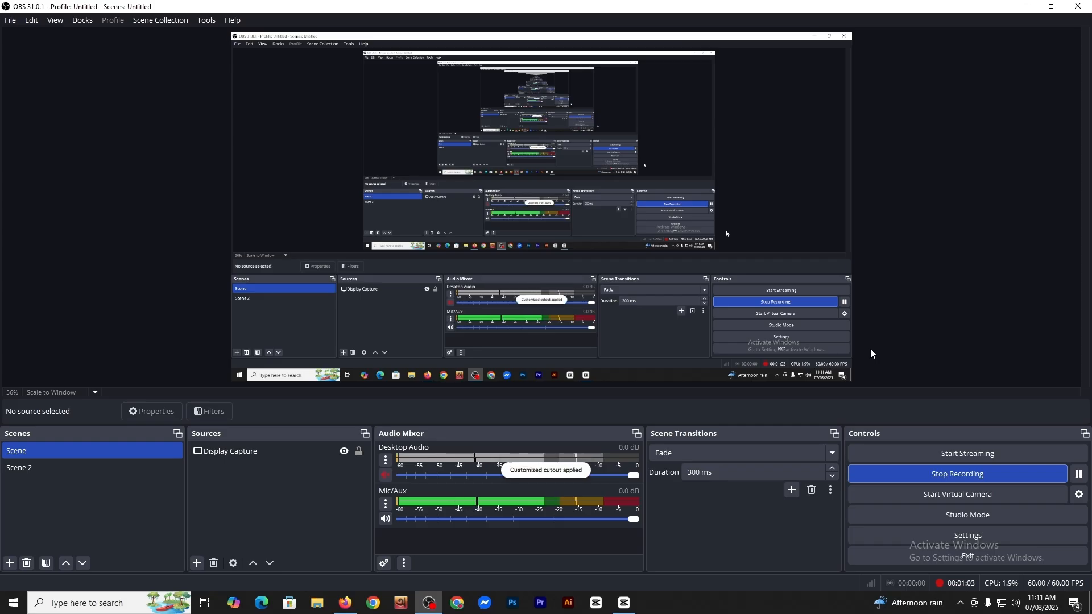
{"action": "left_click", "coordinate": [1027, 6]}
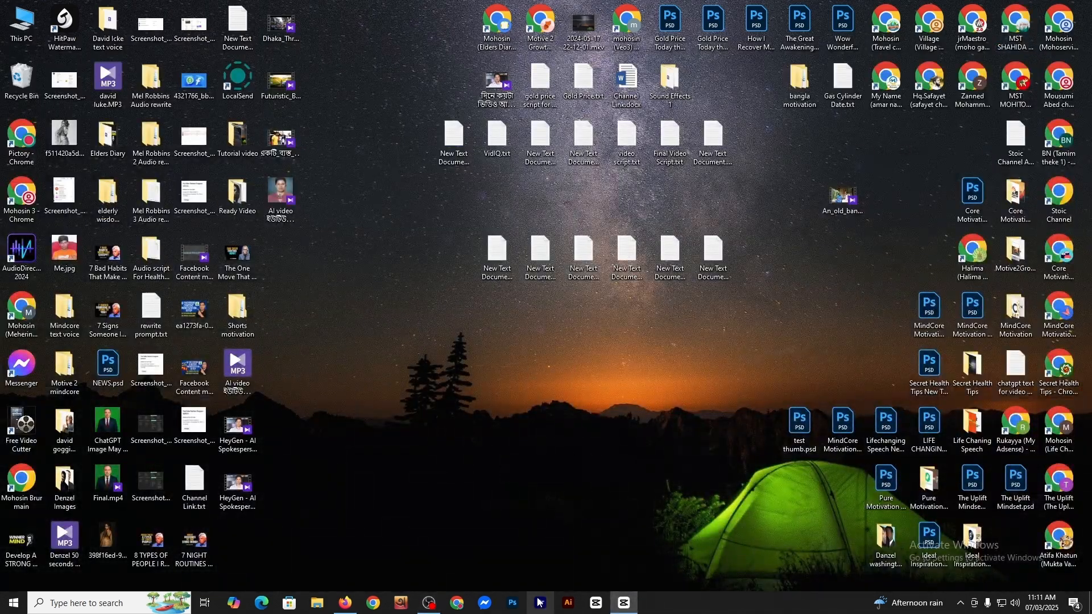
{"action": "left_click", "coordinate": [428, 604]}
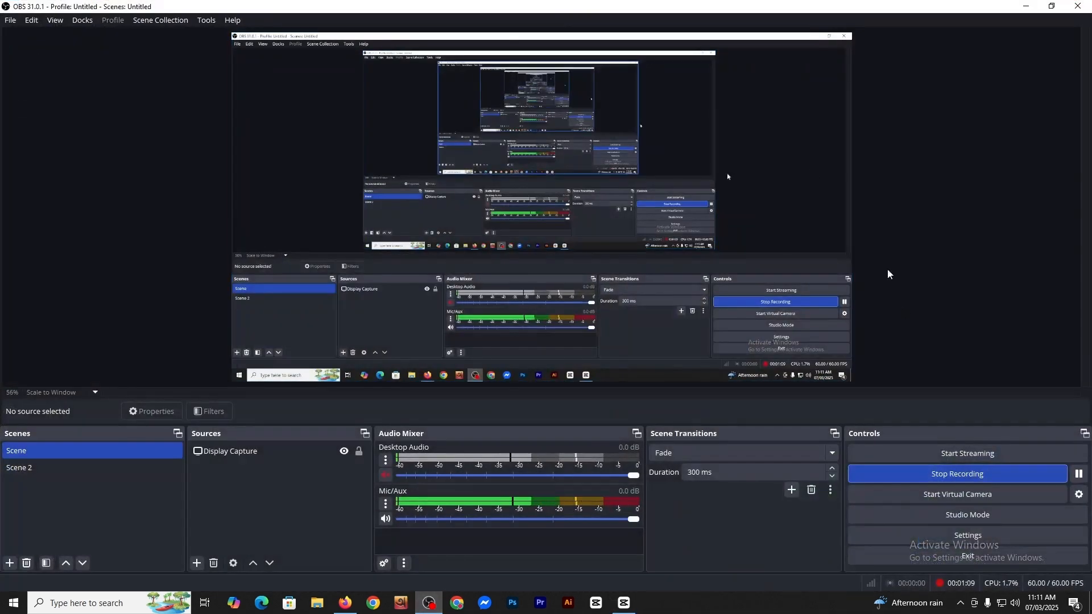
Open the advanced settings, try Normal as the process priority, and set it to High.
{"action": "left_click", "coordinate": [968, 535]}
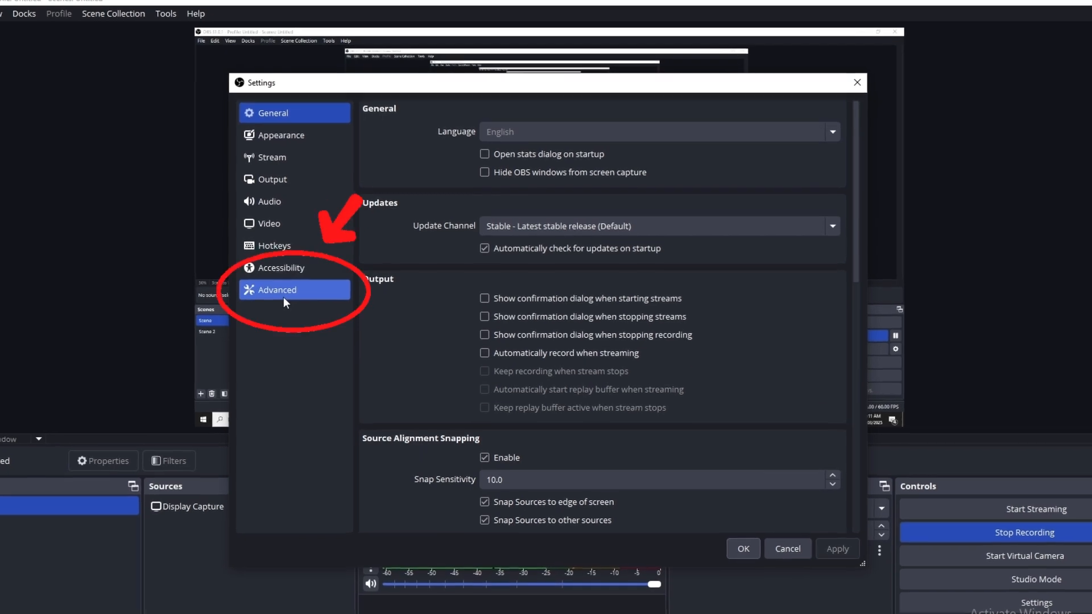
{"action": "left_click", "coordinate": [283, 280]}
{"action": "left_click", "coordinate": [491, 136]}
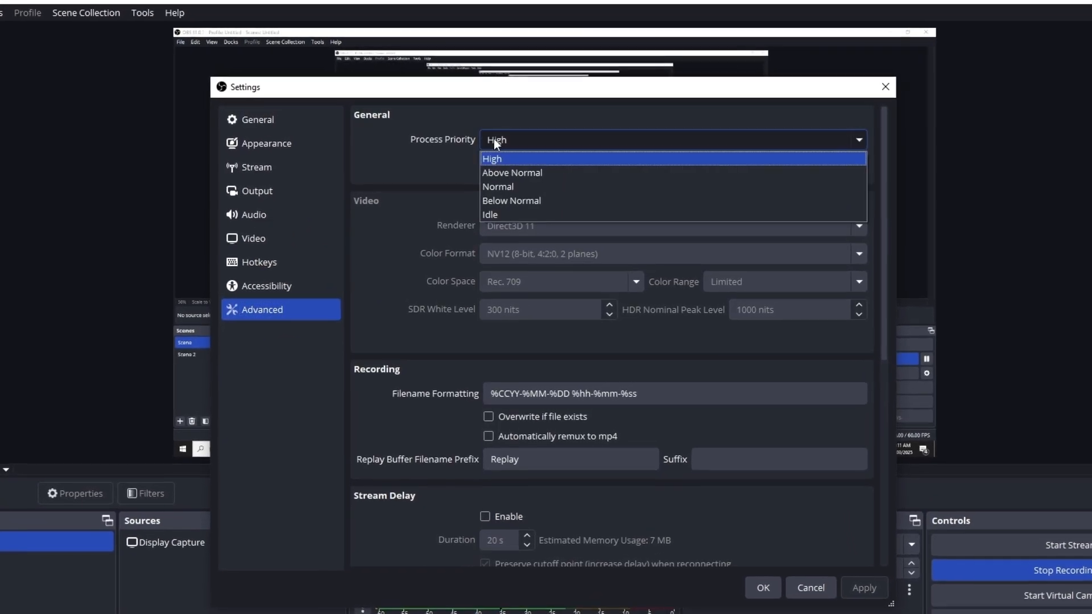
{"action": "left_click", "coordinate": [508, 185]}
{"action": "left_click", "coordinate": [501, 141]}
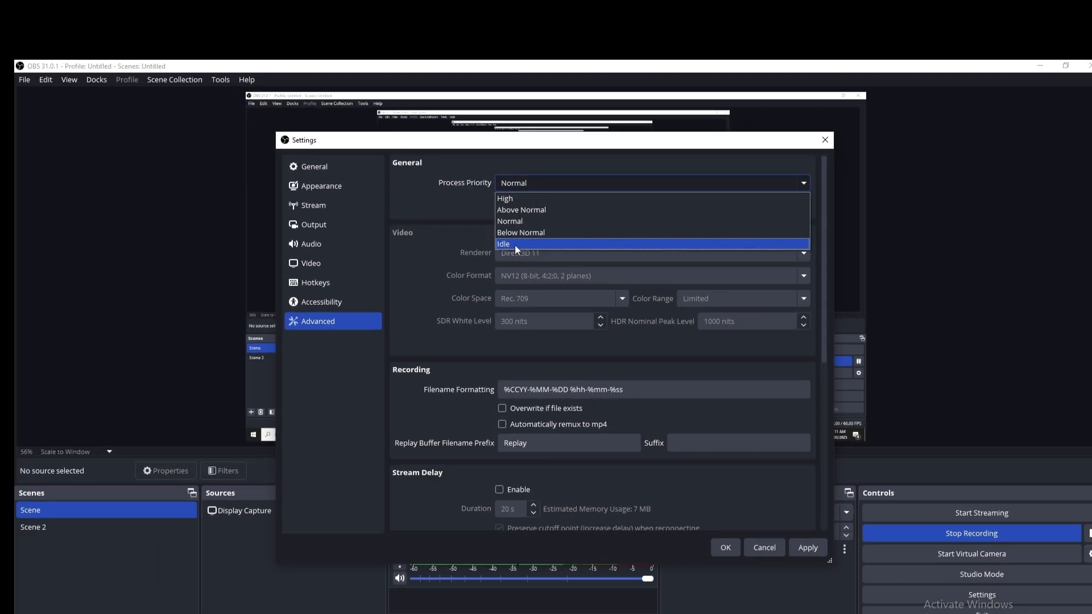
{"action": "left_click", "coordinate": [521, 198]}
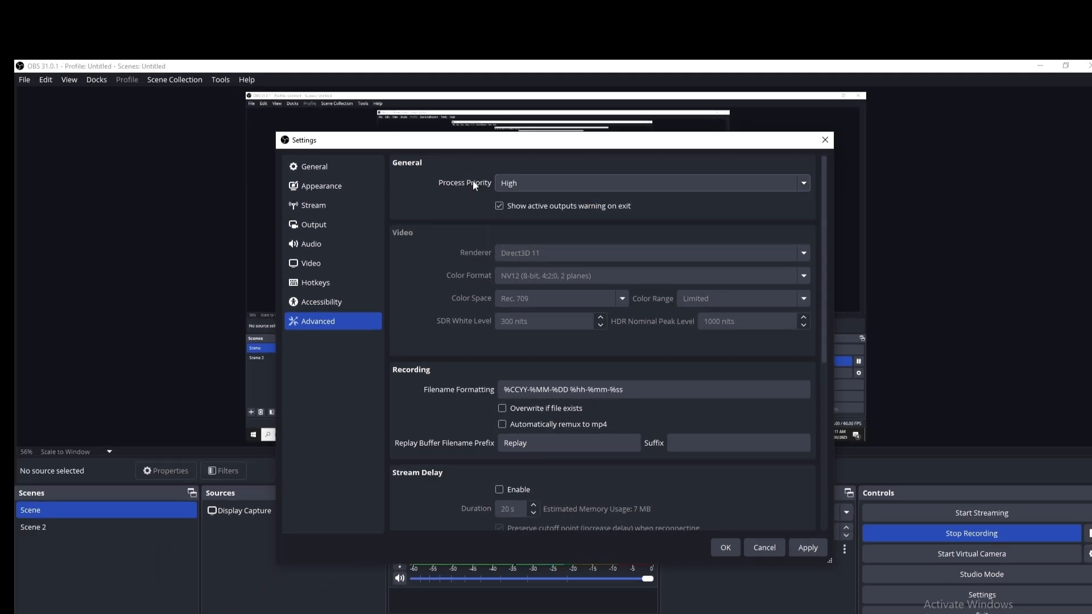
{"action": "left_click", "coordinate": [544, 183]}
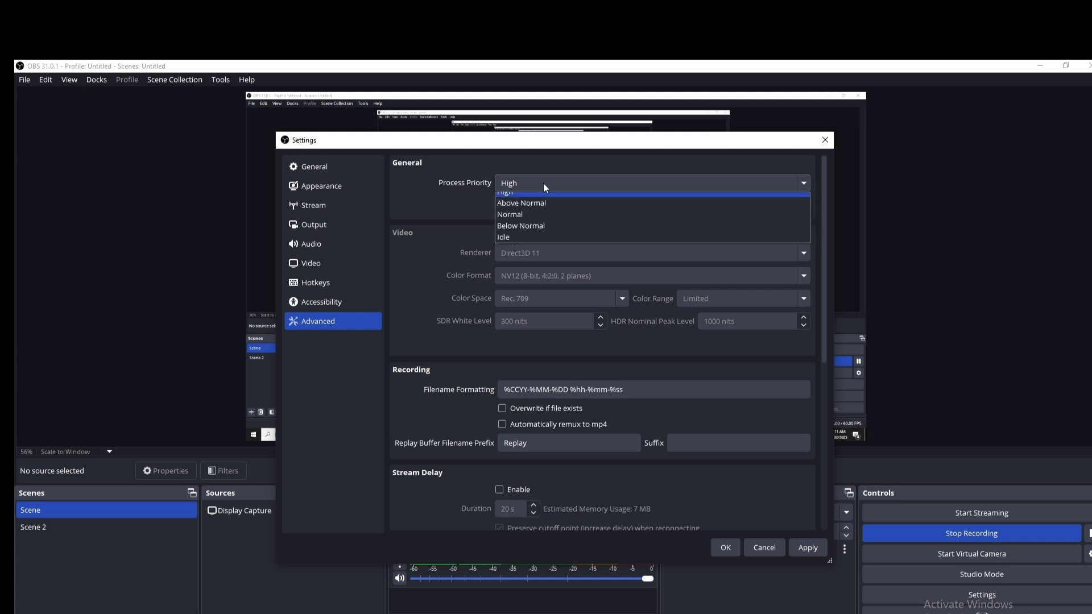
{"action": "left_click", "coordinate": [538, 183]}
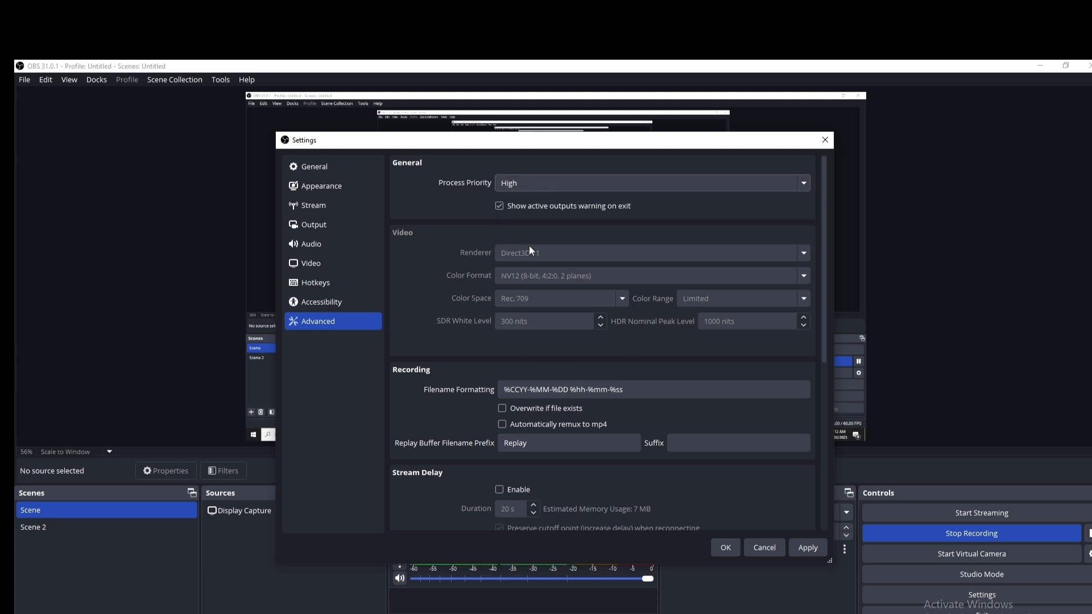
Review the remaining advanced settings, the video resolution and FPS values, and the global audio devices.
{"action": "scroll", "coordinate": [563, 381], "scroll_direction": "down", "scroll_amount": 4}
{"action": "scroll", "coordinate": [607, 356], "scroll_direction": "down", "scroll_amount": 4}
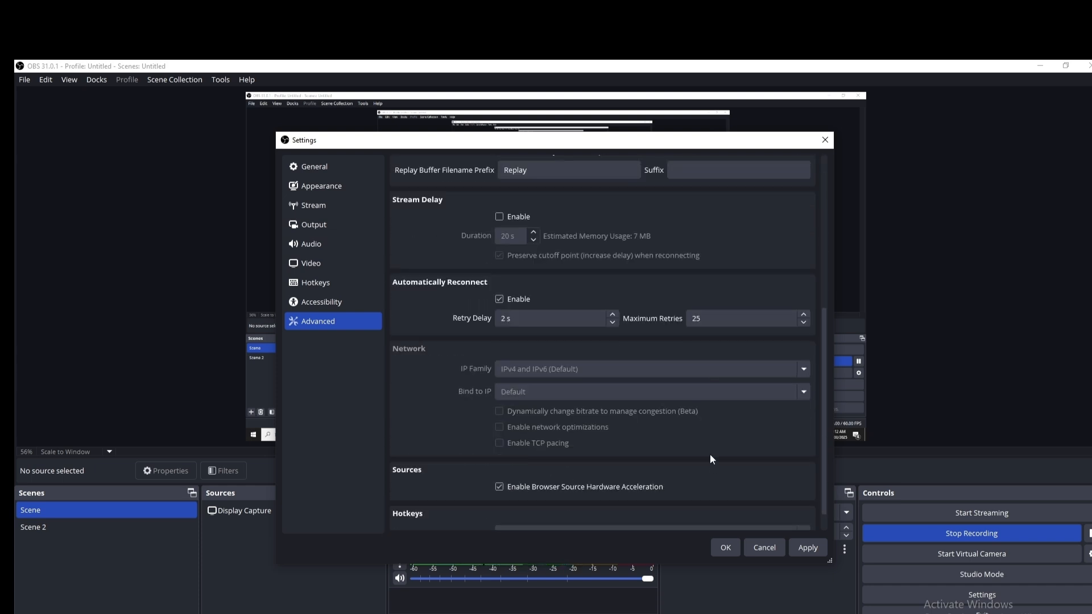
{"action": "scroll", "coordinate": [718, 452], "scroll_direction": "down", "scroll_amount": 1}
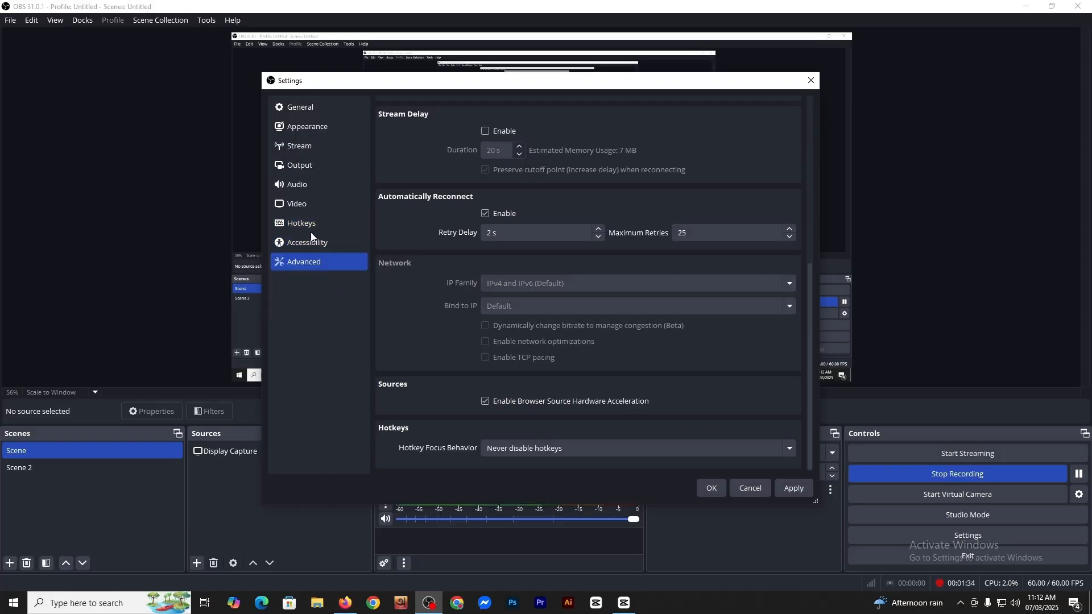
{"action": "left_click", "coordinate": [309, 209]}
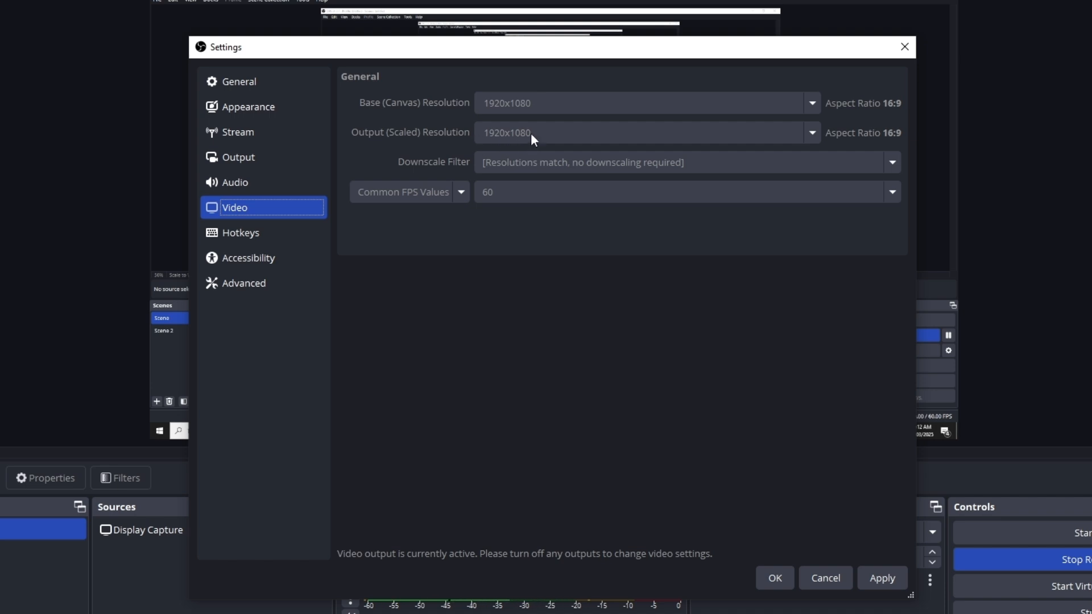
{"action": "left_click", "coordinate": [258, 186]}
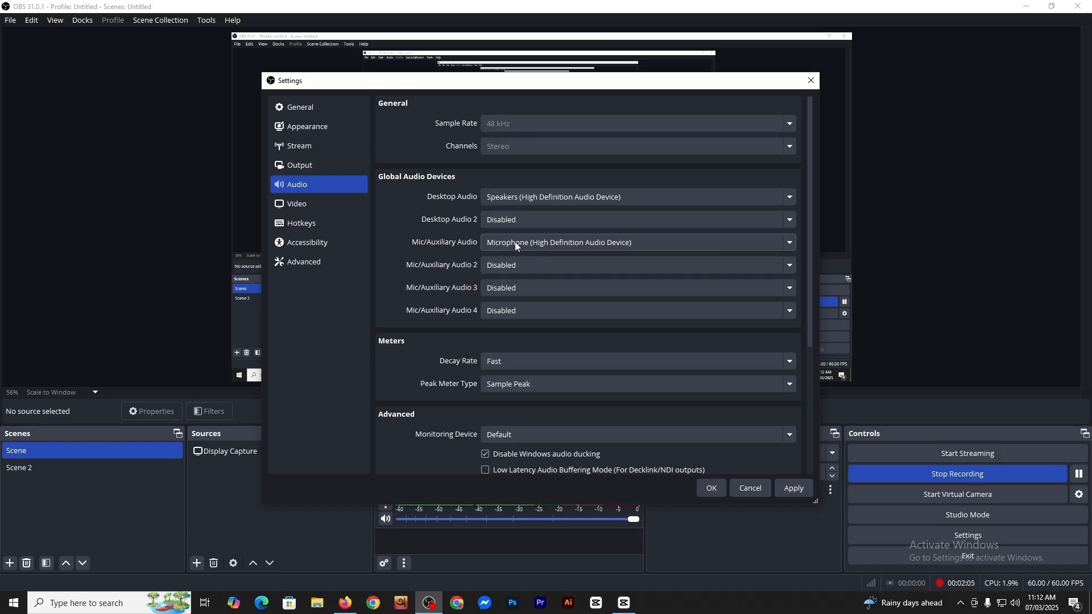
Examine the recording output settings, including the recording format, video encoder and encoder settings.
{"action": "left_click", "coordinate": [320, 168]}
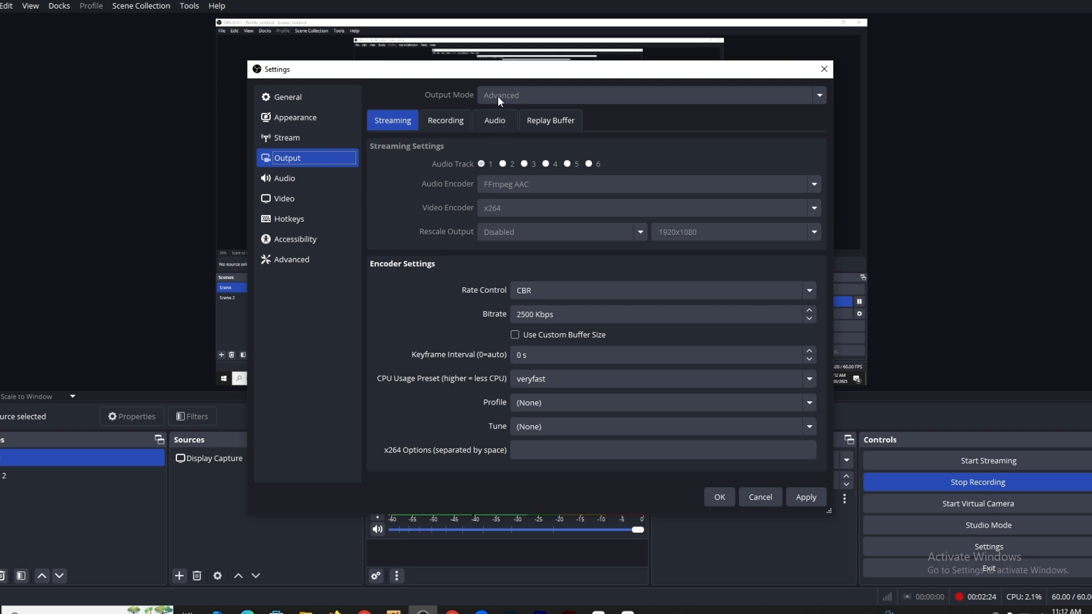
{"action": "left_click", "coordinate": [446, 120]}
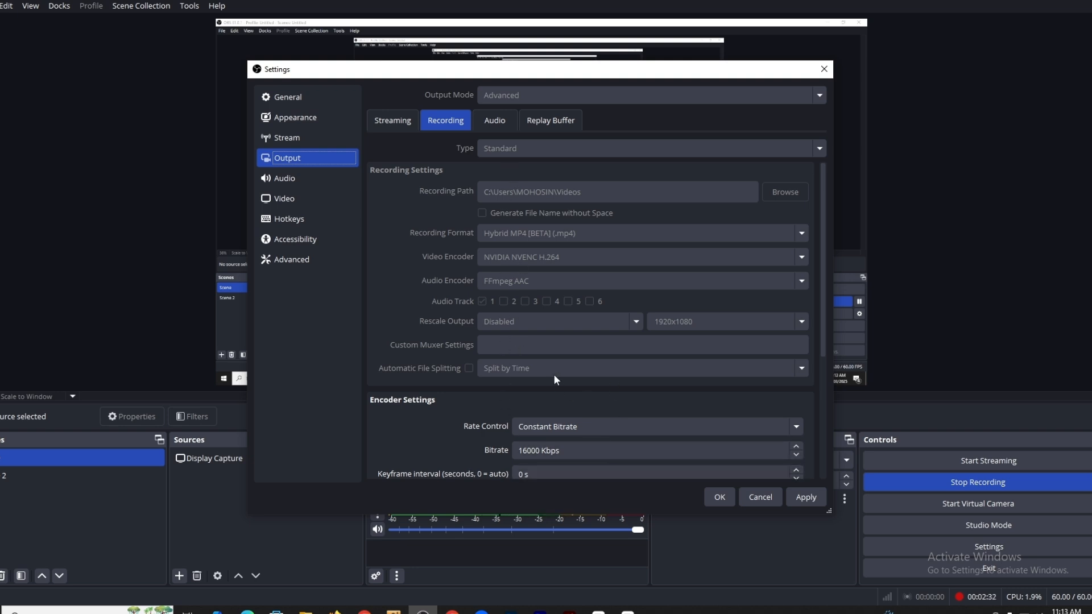
{"action": "scroll", "coordinate": [554, 374], "scroll_direction": "down", "scroll_amount": 2}
{"action": "scroll", "coordinate": [578, 367], "scroll_direction": "up", "scroll_amount": 2}
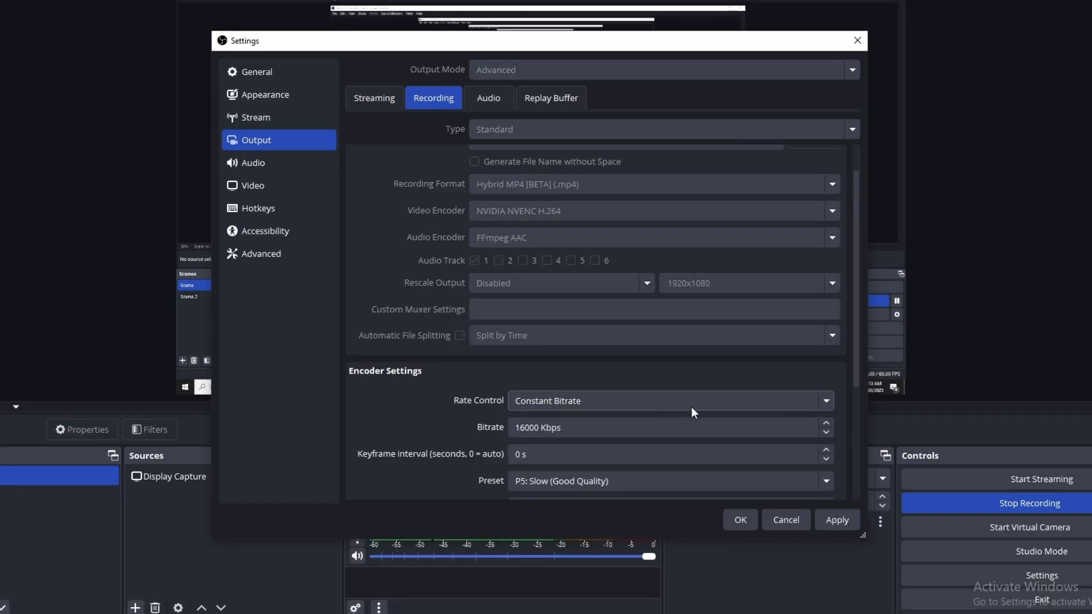
{"action": "scroll", "coordinate": [670, 398], "scroll_direction": "down", "scroll_amount": 3}
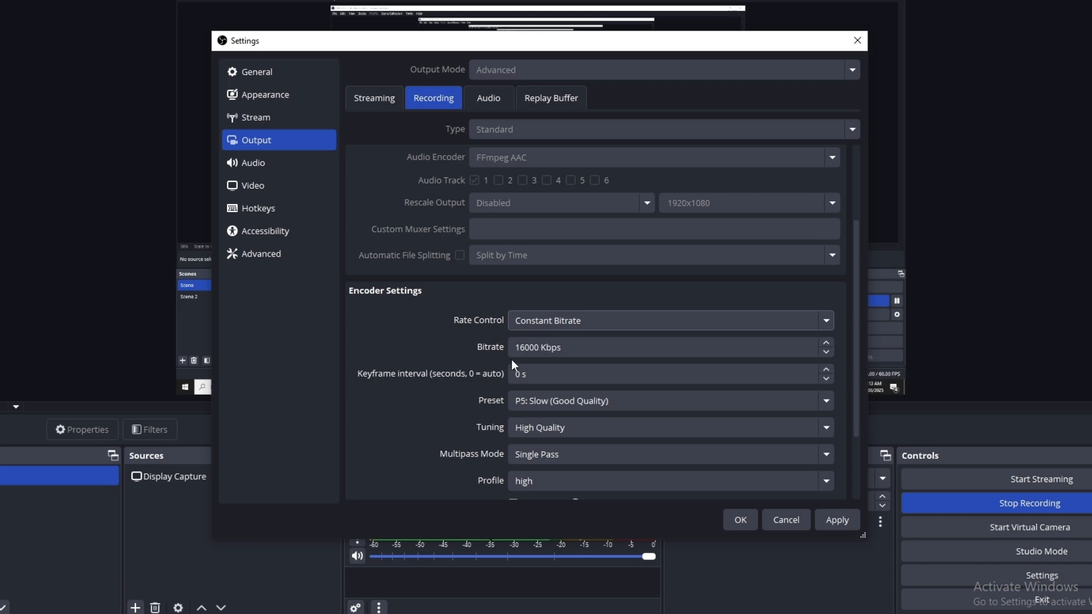
{"action": "scroll", "coordinate": [511, 360], "scroll_direction": "down", "scroll_amount": 2}
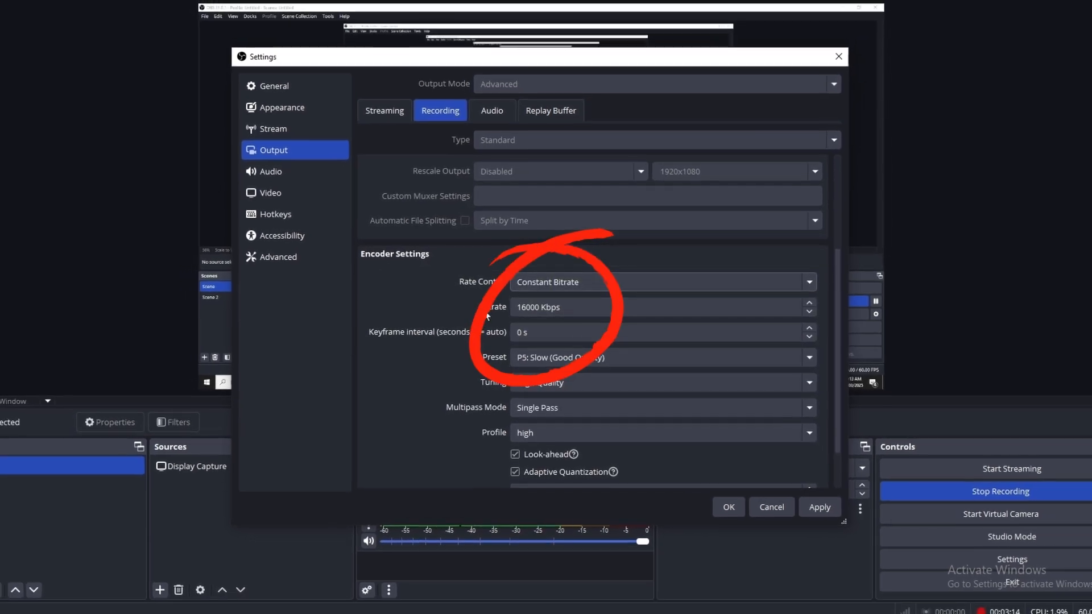
Examine the recording bitrate value in the encoder settings, highlighting it without editing.
{"action": "left_click", "coordinate": [520, 308]}
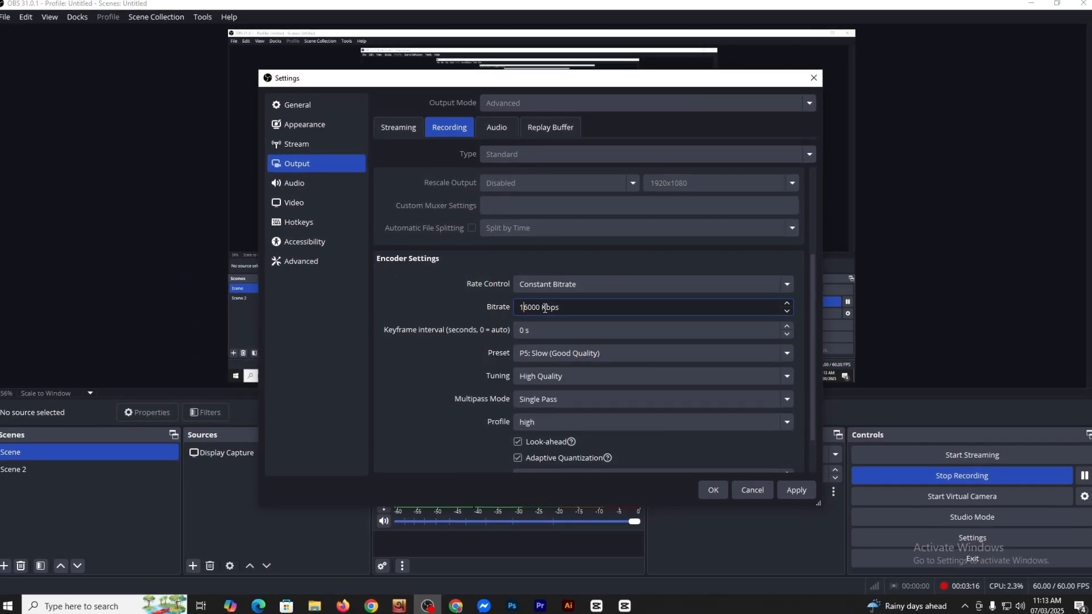
{"action": "triple_click", "coordinate": [570, 313]}
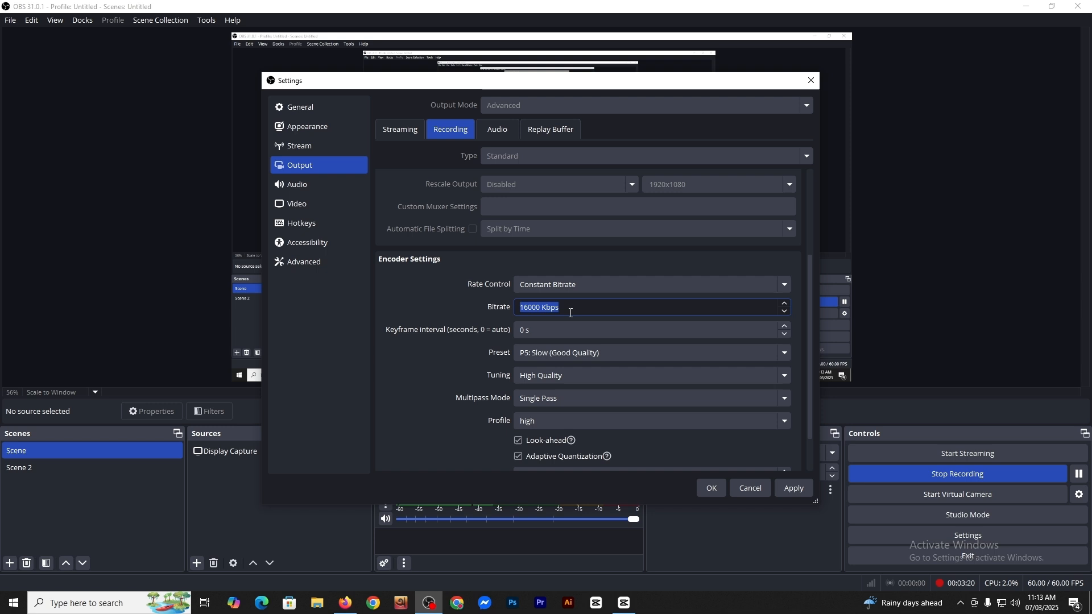
{"action": "left_click", "coordinate": [571, 313]}
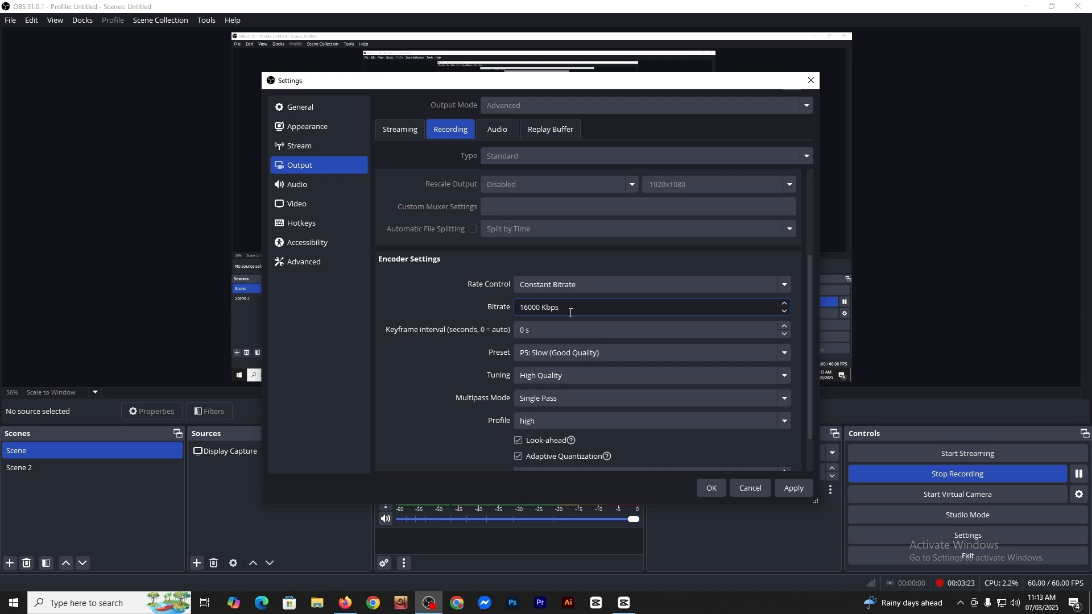
{"action": "left_click", "coordinate": [528, 309]}
{"action": "double_click", "coordinate": [525, 307]}
{"action": "left_click", "coordinate": [582, 306]}
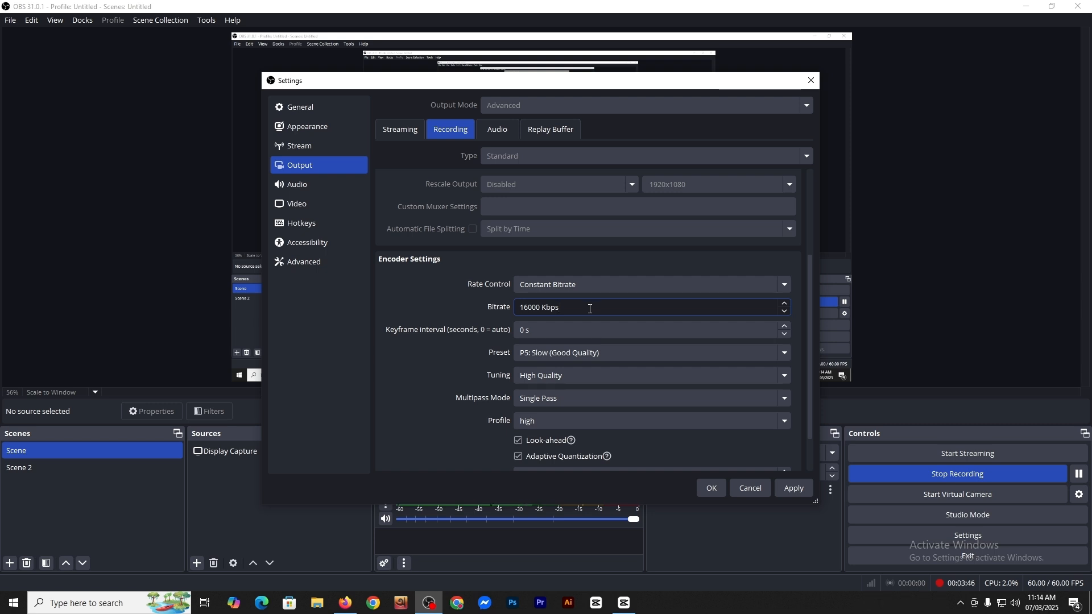
{"action": "left_click_drag", "start_coordinate": [522, 309], "coordinate": [580, 308]}
{"action": "left_click", "coordinate": [583, 309]}
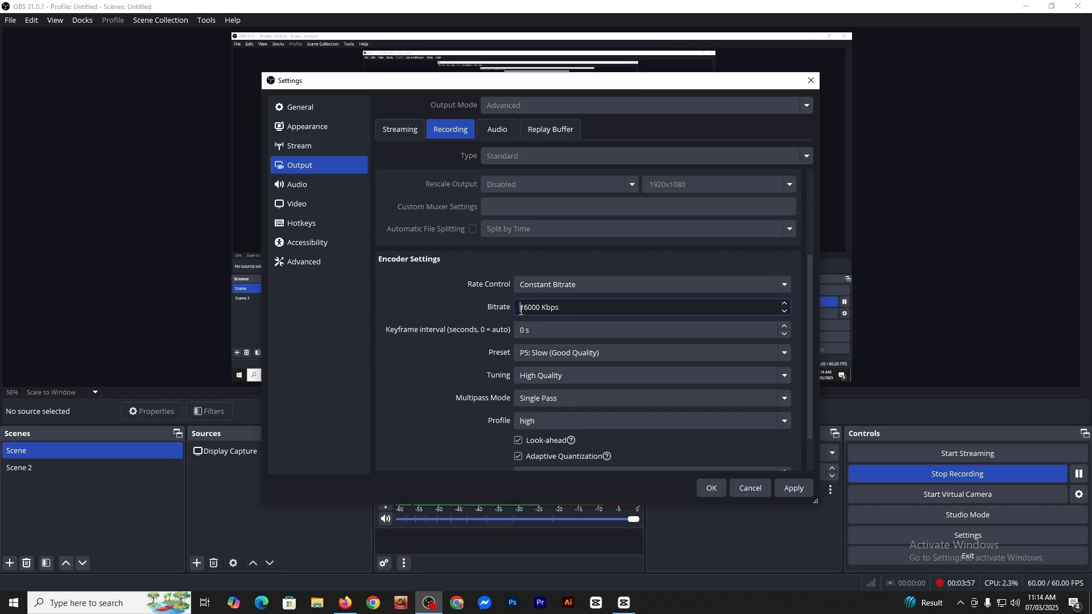
{"action": "left_click_drag", "start_coordinate": [520, 309], "coordinate": [562, 310]}
{"action": "left_click", "coordinate": [576, 312]}
Set the recording encoder's multipass mode to Single Pass and check its B-Frames setting.
{"action": "left_click", "coordinate": [527, 399]}
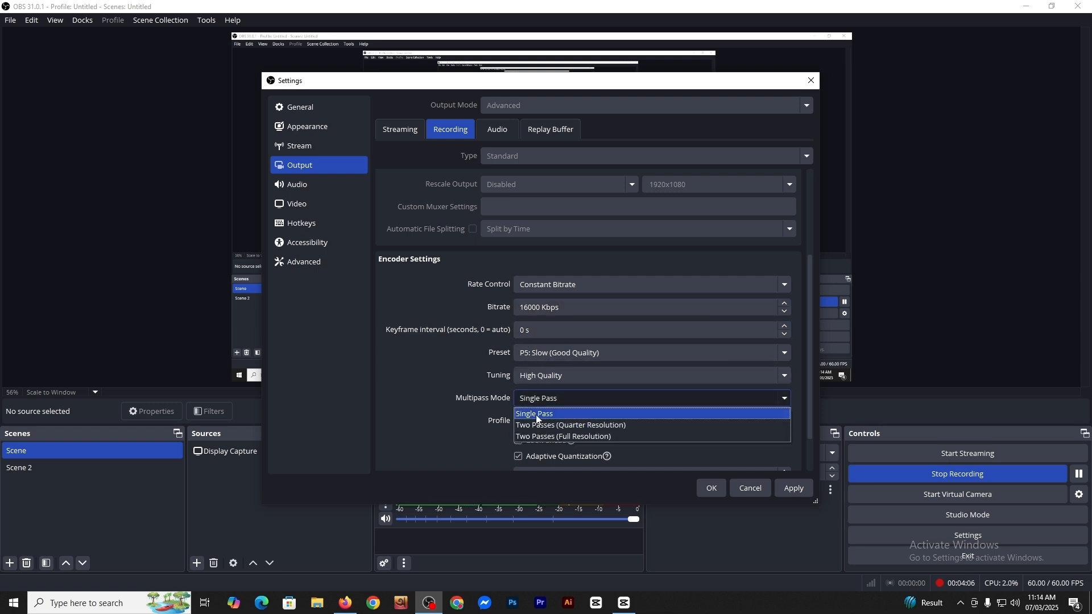
{"action": "left_click", "coordinate": [535, 413]}
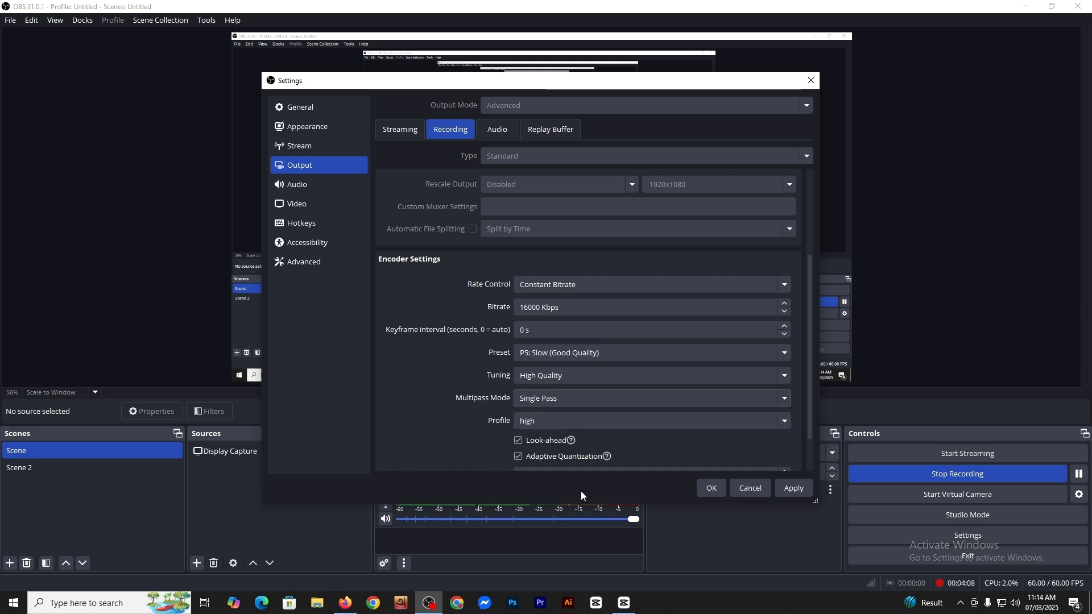
{"action": "scroll", "coordinate": [687, 431], "scroll_direction": "down", "scroll_amount": 2}
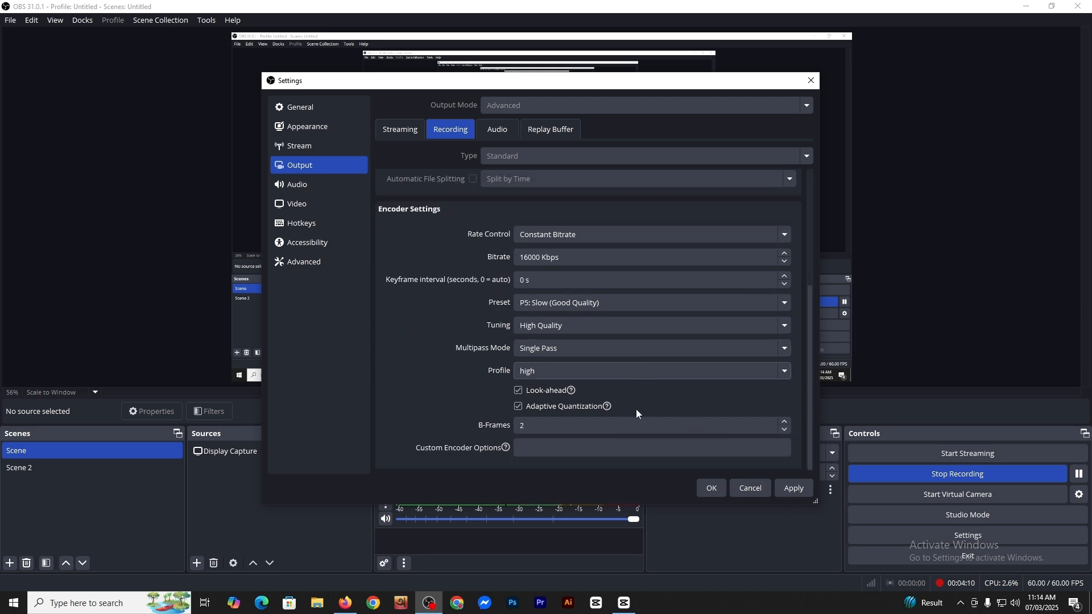
{"action": "left_click", "coordinate": [521, 427]}
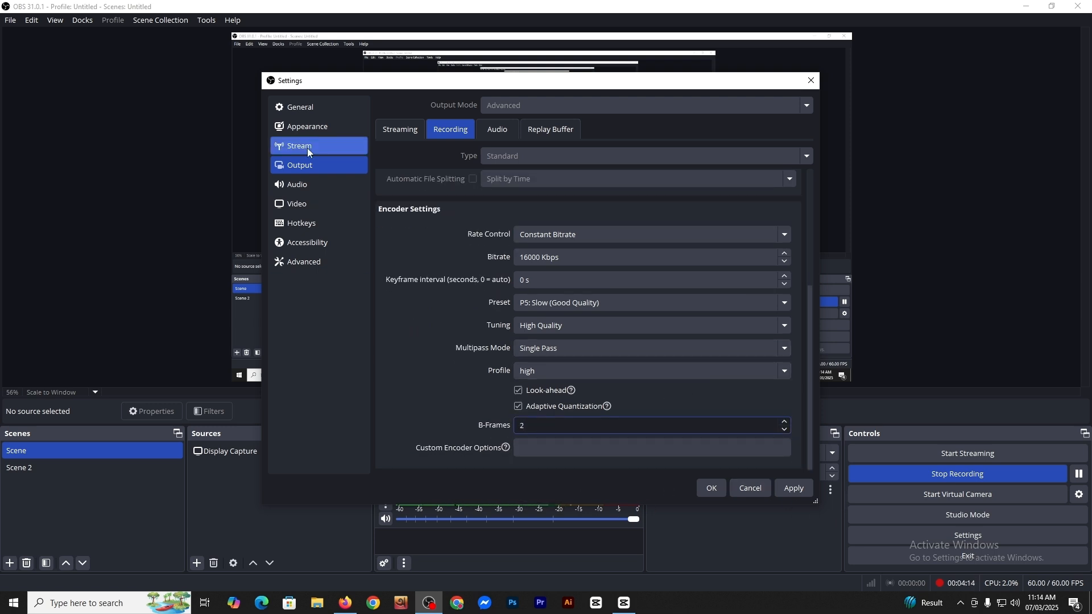
Look through the audio, output, stream, appearance, general and advanced settings pages once more.
{"action": "left_click", "coordinate": [312, 186]}
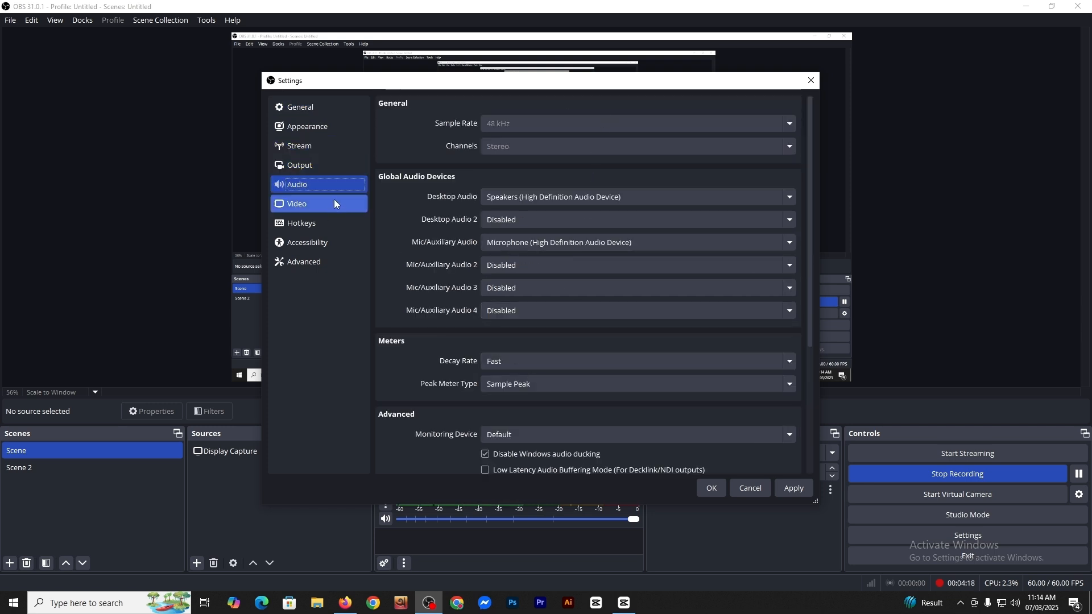
{"action": "left_click", "coordinate": [326, 173]}
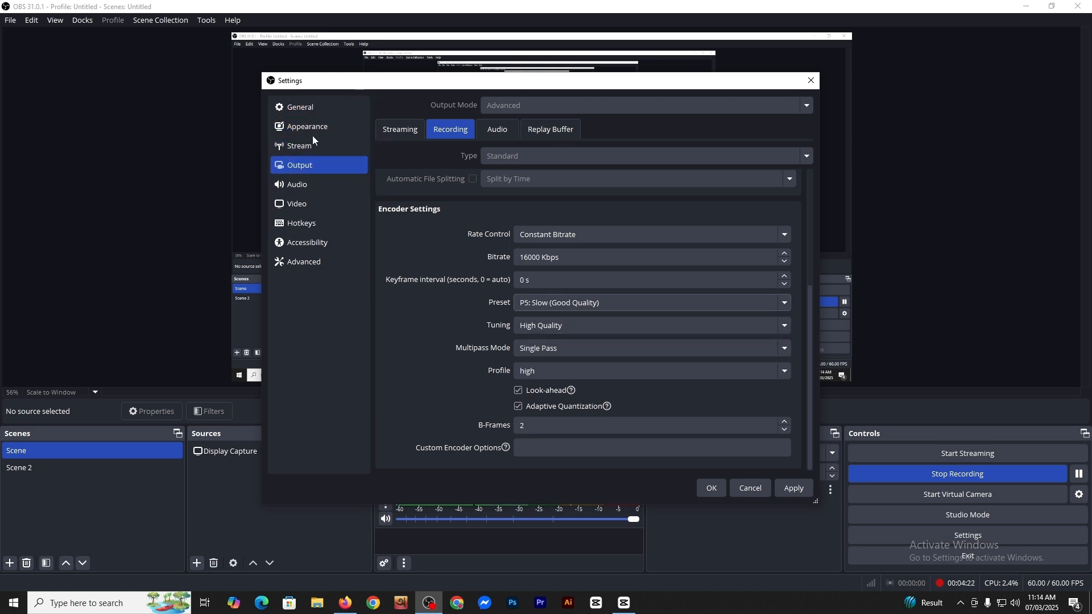
{"action": "left_click", "coordinate": [319, 149]}
{"action": "left_click", "coordinate": [330, 121]}
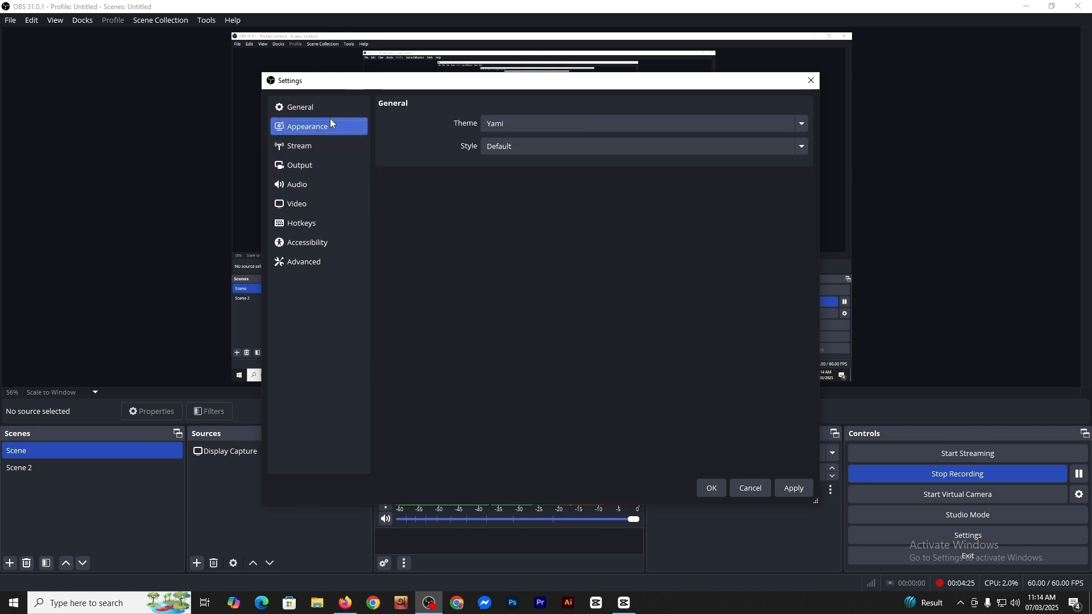
{"action": "left_click", "coordinate": [330, 106]}
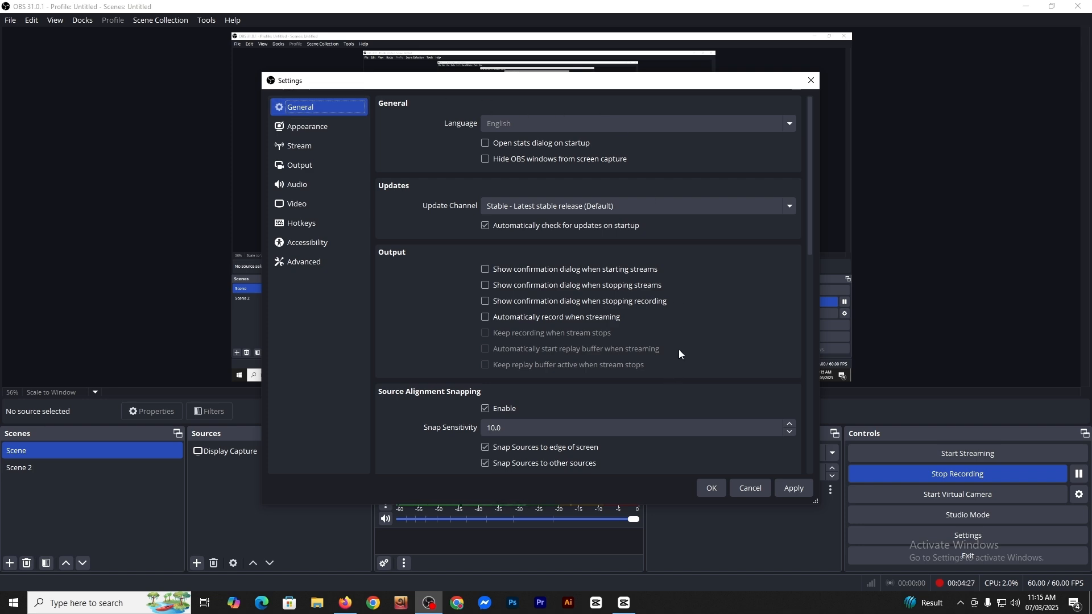
{"action": "scroll", "coordinate": [678, 349], "scroll_direction": "down", "scroll_amount": 15}
{"action": "scroll", "coordinate": [677, 386], "scroll_direction": "up", "scroll_amount": 8}
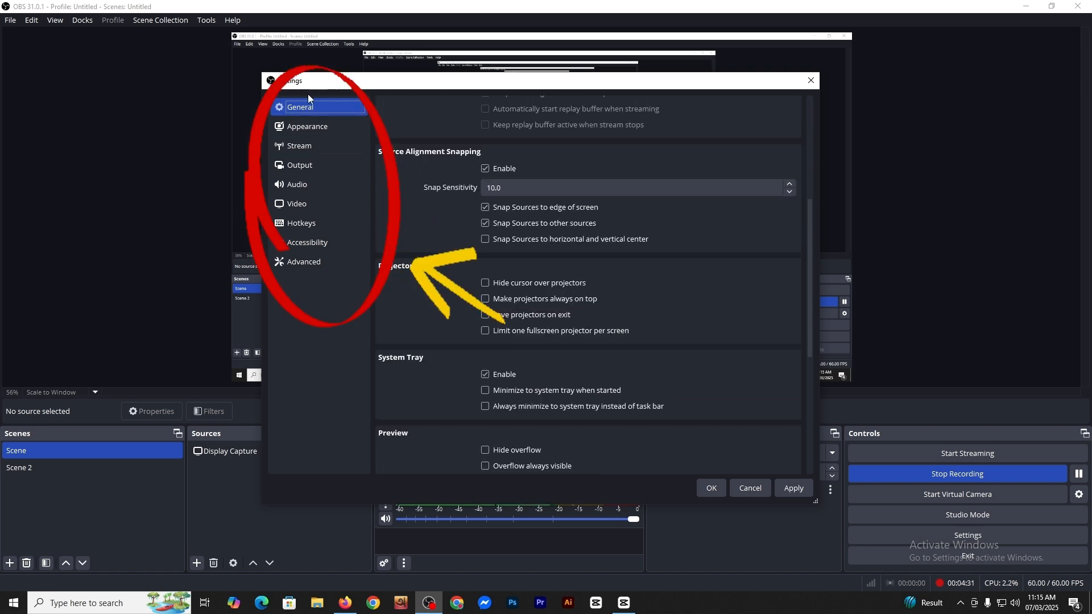
{"action": "left_click", "coordinate": [304, 261]}
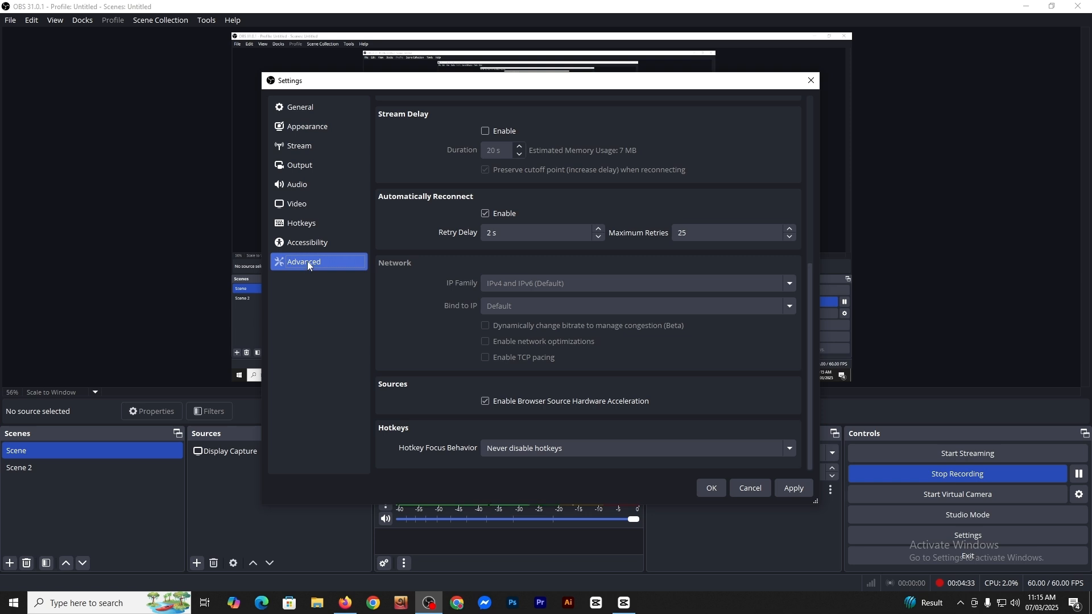
Review the advanced, video and audio settings, ending at the recording encoder settings on the output page.
{"action": "scroll", "coordinate": [557, 304], "scroll_direction": "up", "scroll_amount": 16}
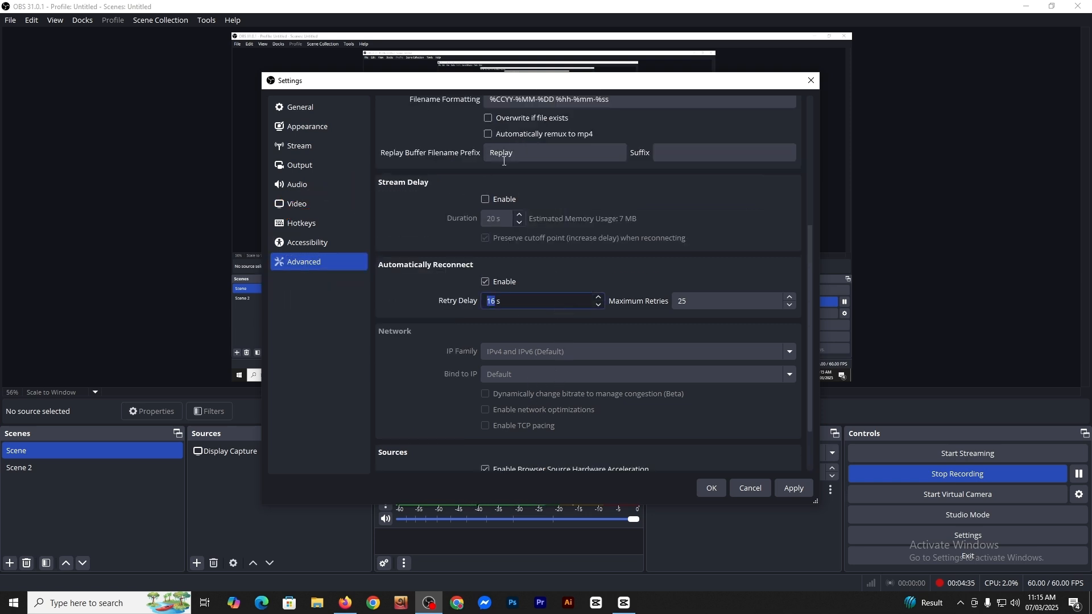
{"action": "scroll", "coordinate": [504, 161], "scroll_direction": "up", "scroll_amount": 10}
{"action": "left_click", "coordinate": [310, 202]}
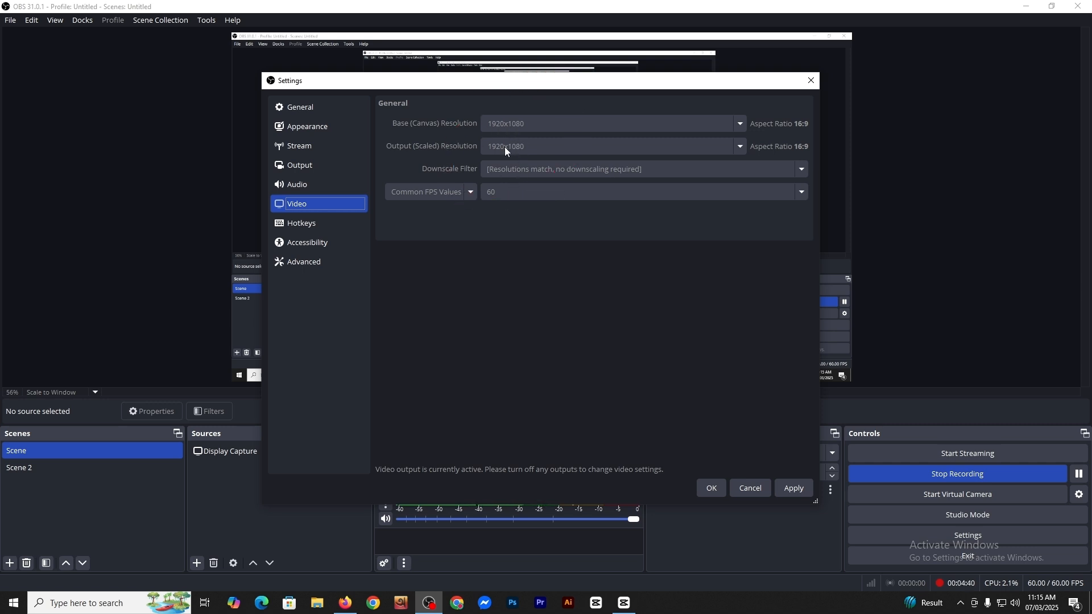
{"action": "left_click", "coordinate": [312, 185]}
{"action": "left_click", "coordinate": [312, 166]}
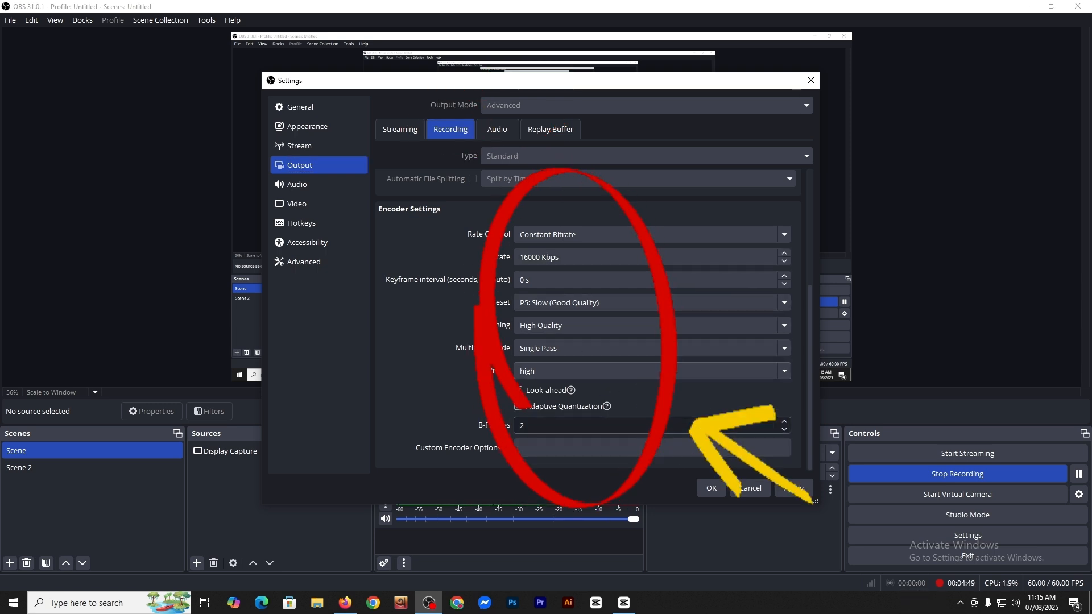
Apply the settings, close the settings window and minimize the program to show the desktop.
{"action": "left_click", "coordinate": [797, 490]}
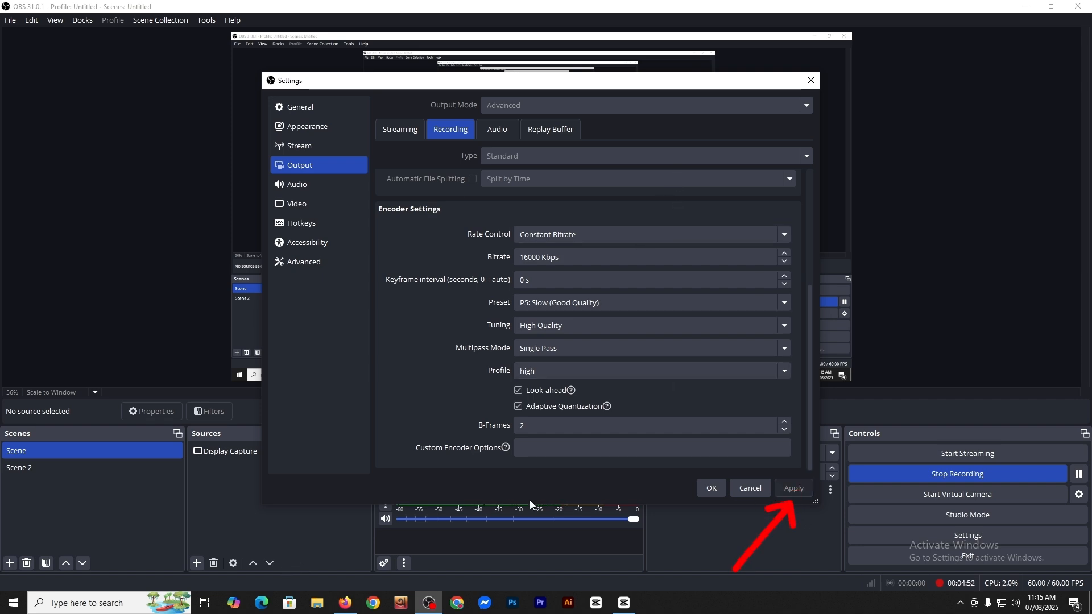
{"action": "left_click", "coordinate": [712, 489]}
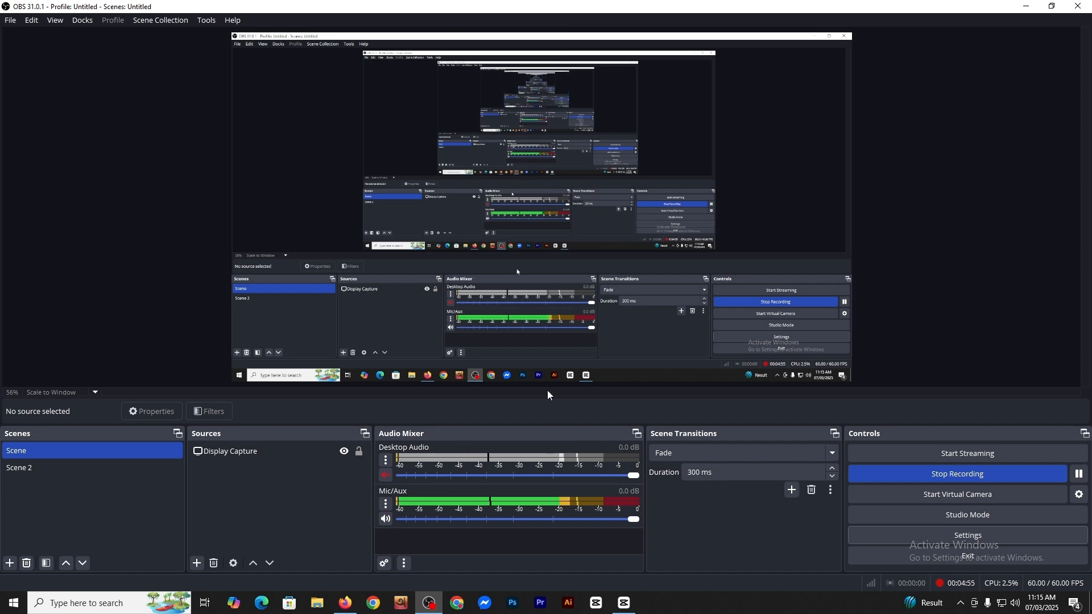
{"action": "left_click", "coordinate": [1027, 6]}
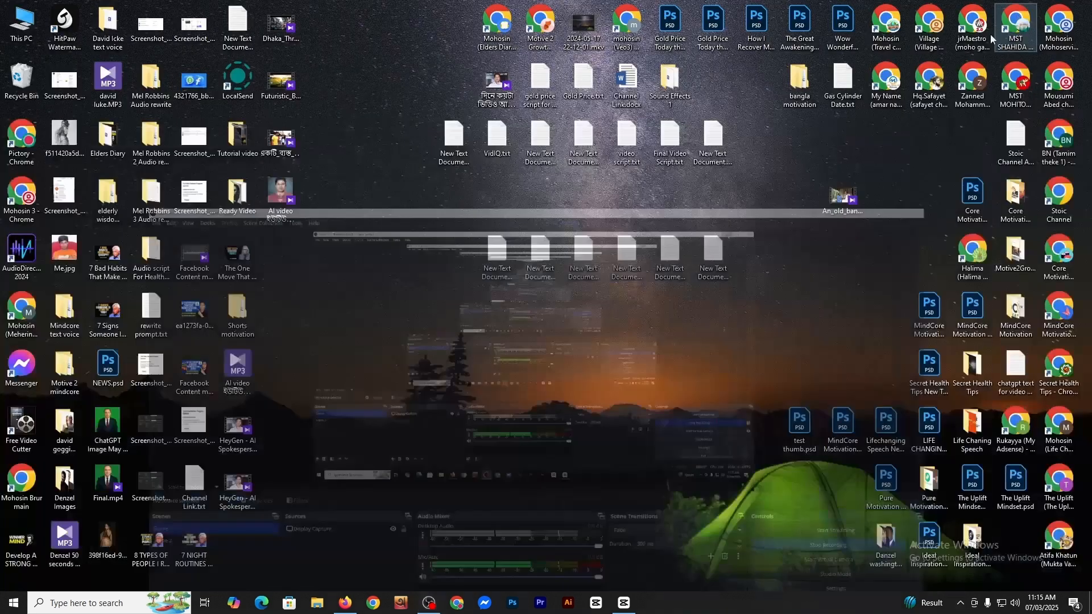
Refresh the desktop and dismiss the Internet Download Manager trial notice and registration window.
{"action": "right_click", "coordinate": [384, 356]}
{"action": "left_click", "coordinate": [398, 391]}
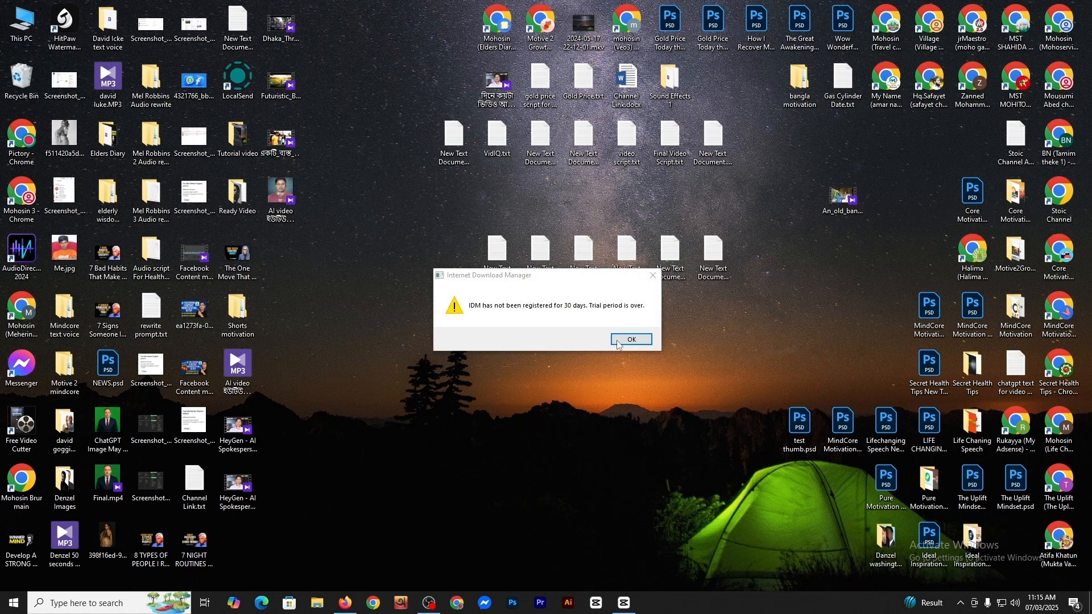
{"action": "left_click", "coordinate": [619, 341]}
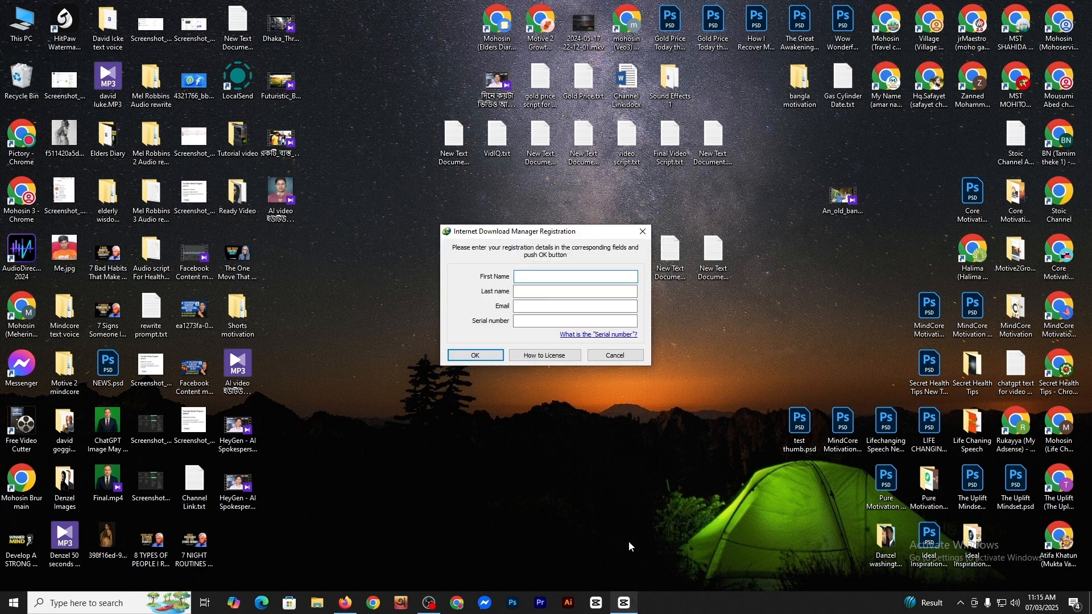
{"action": "left_click", "coordinate": [643, 232]}
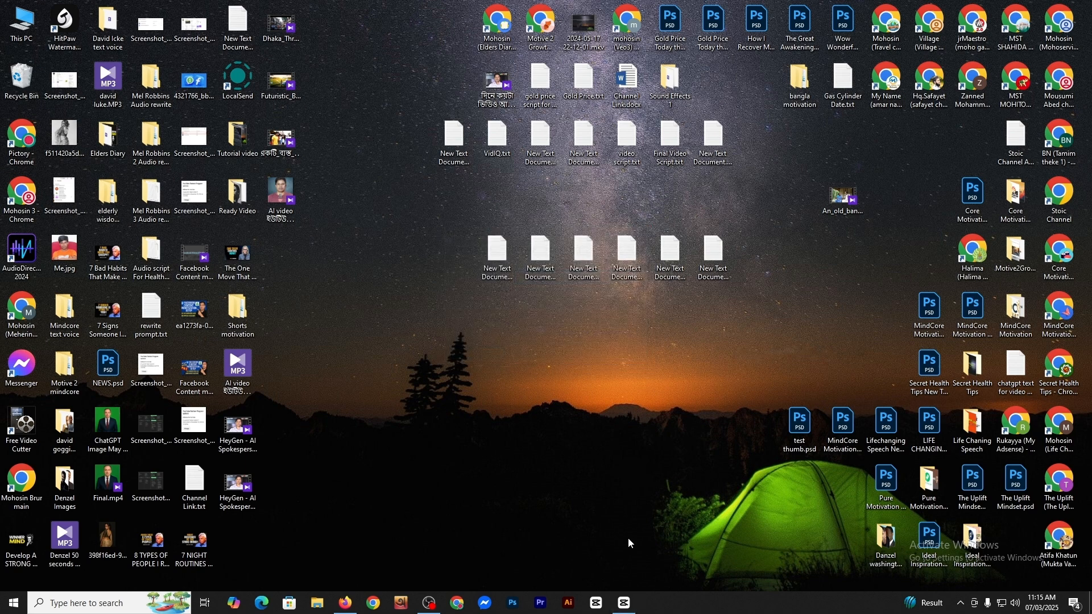
Return to OBS Studio, check the canvas resolution, output resolution and frame rate in the video settings, and minimize it again.
{"action": "left_click", "coordinate": [430, 604]}
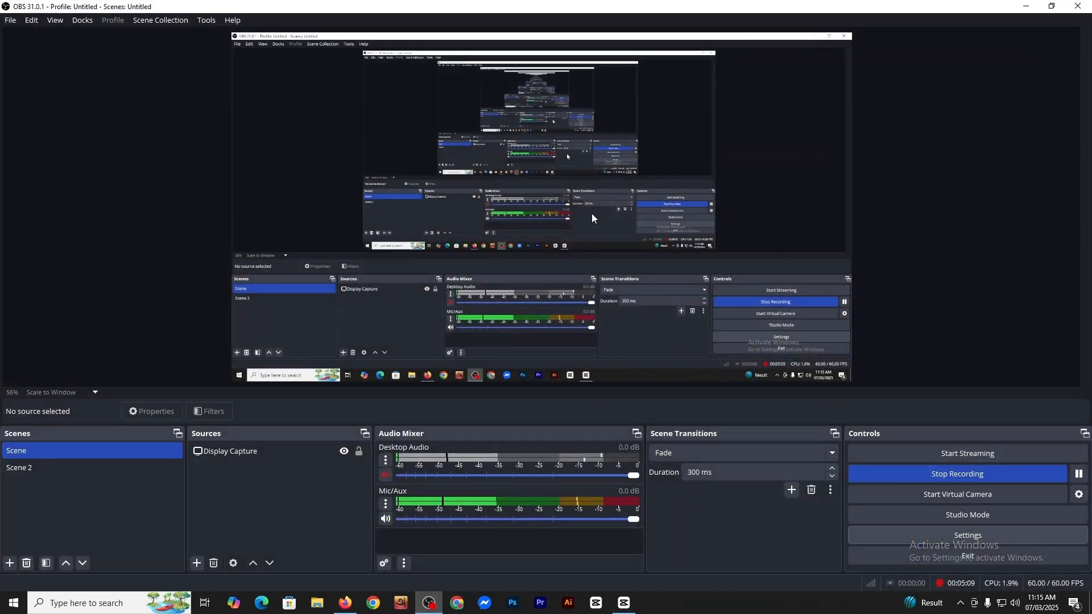
{"action": "left_click", "coordinate": [1005, 537]}
{"action": "left_click", "coordinate": [326, 205]}
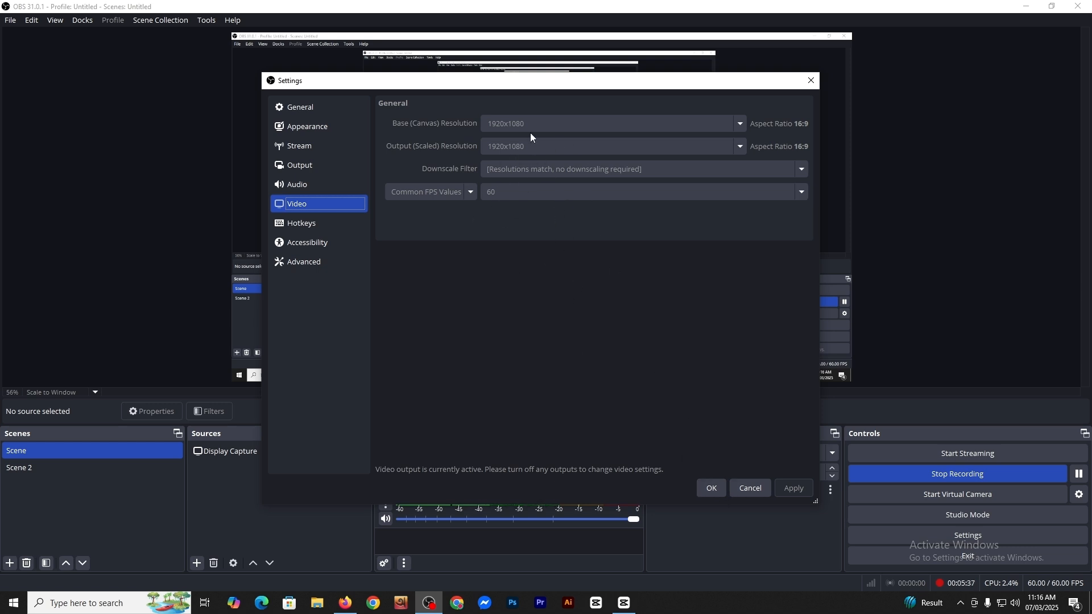
{"action": "left_click", "coordinate": [718, 491]}
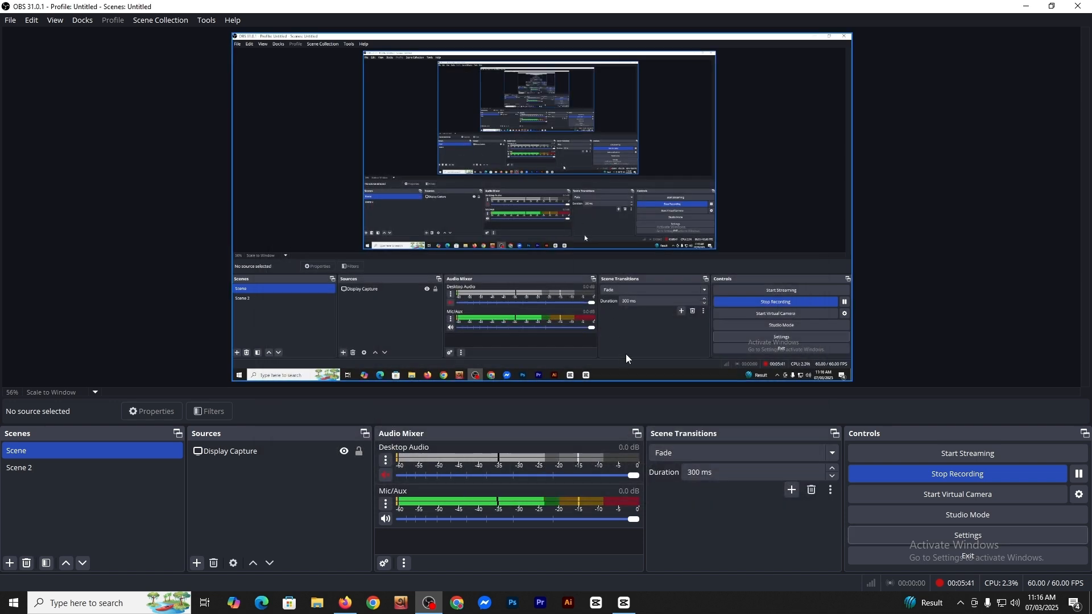
{"action": "left_click", "coordinate": [1027, 6]}
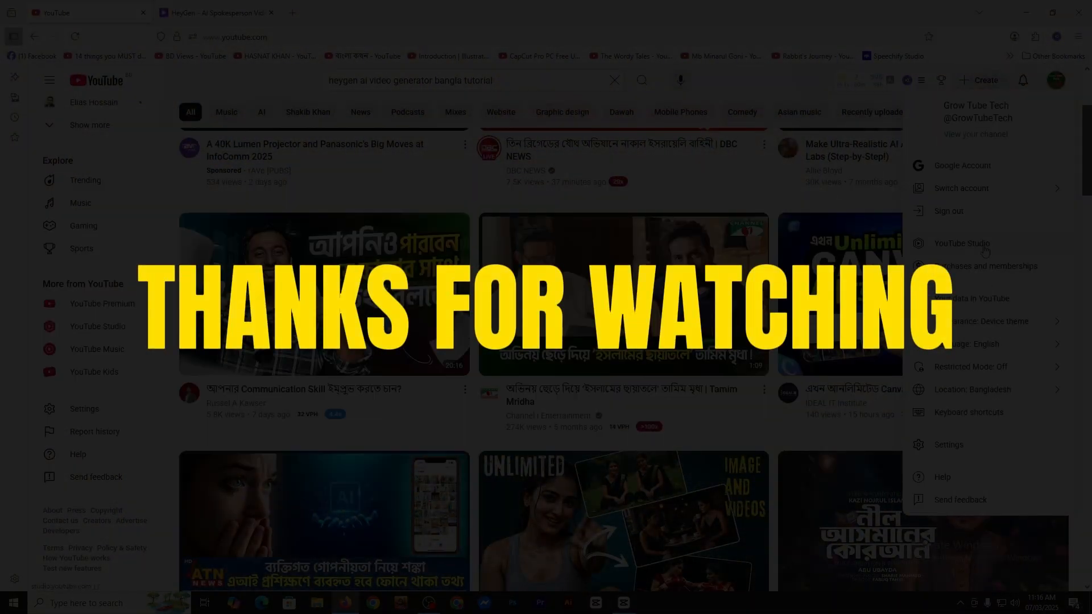
{"action": "left_click", "coordinate": [986, 251]}
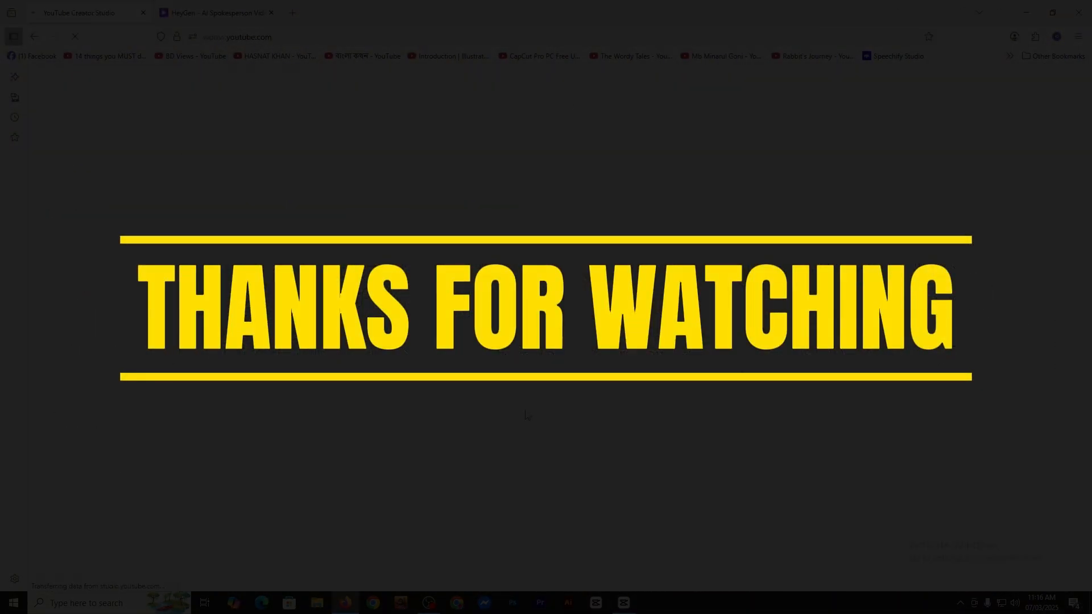